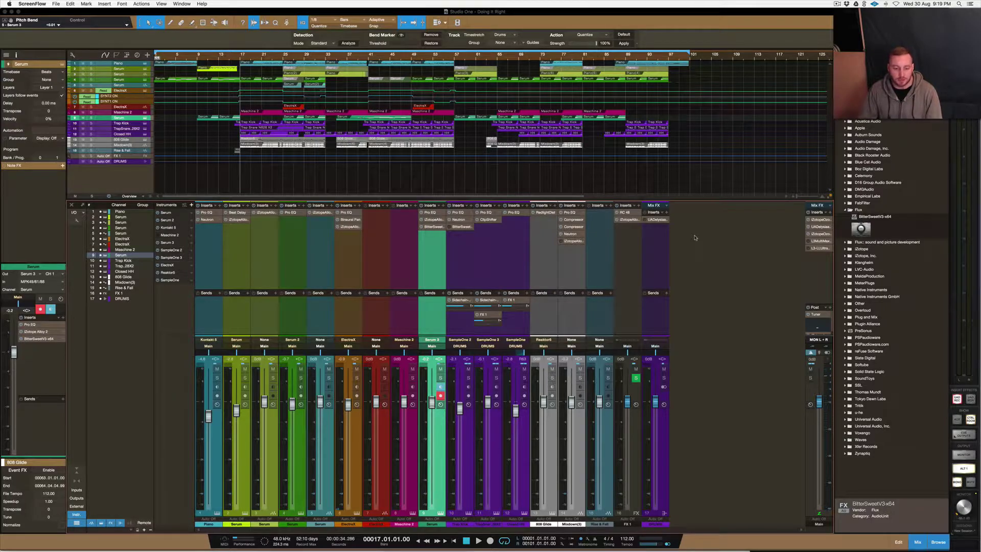
left_click(754, 13)
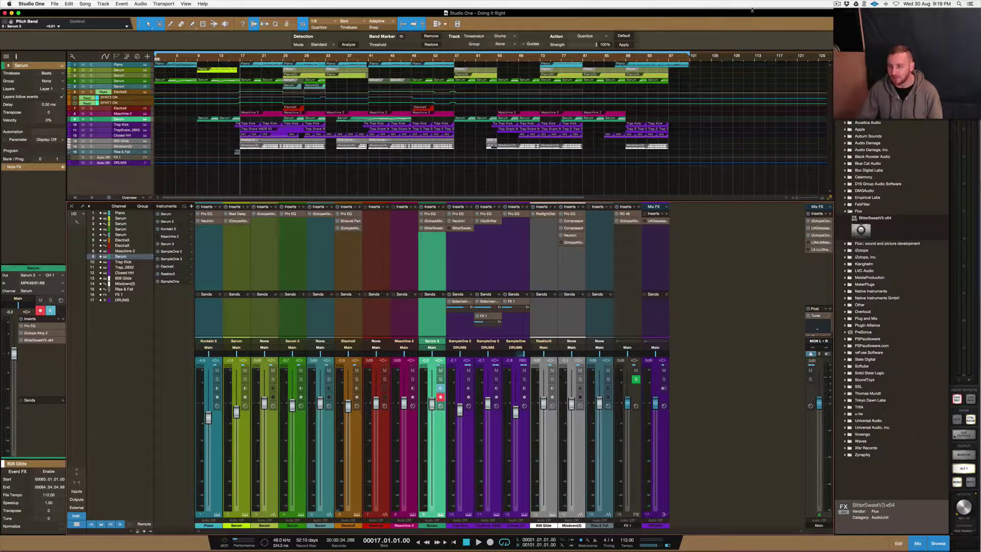
left_click_drag(752, 10, 751, 2)
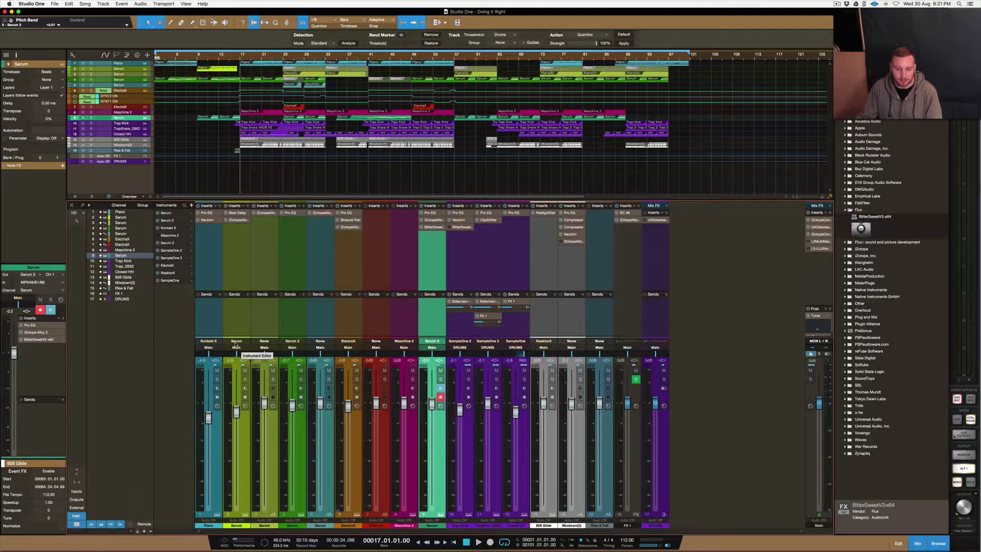
Step: Open the Pro EQ on the Piano channel, switch its HMF band off and on, and expand the EQ display in the channel's inserts
left_click(206, 213)
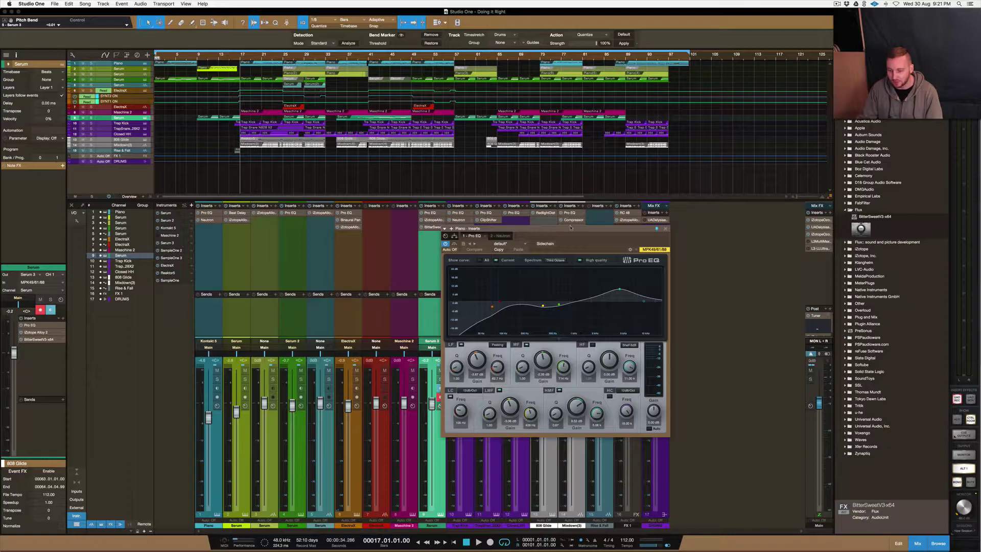
left_click_drag(570, 229, 514, 131)
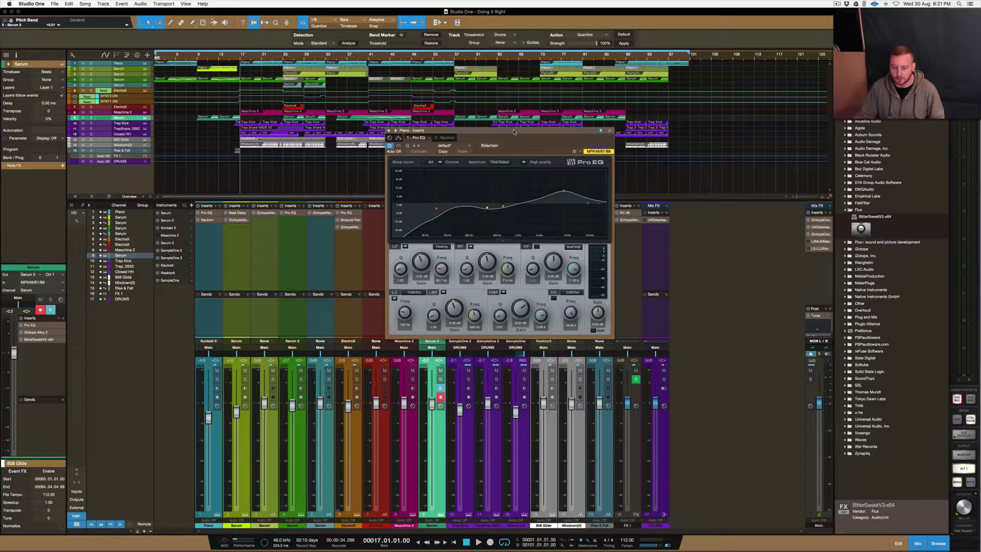
double_click(563, 193)
double_click(564, 192)
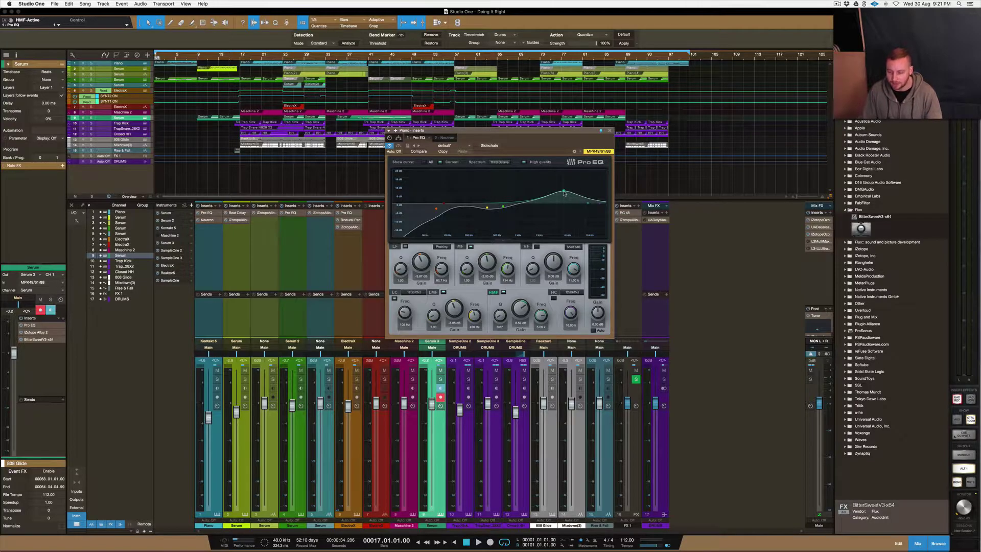
left_click(208, 215)
left_click(206, 213)
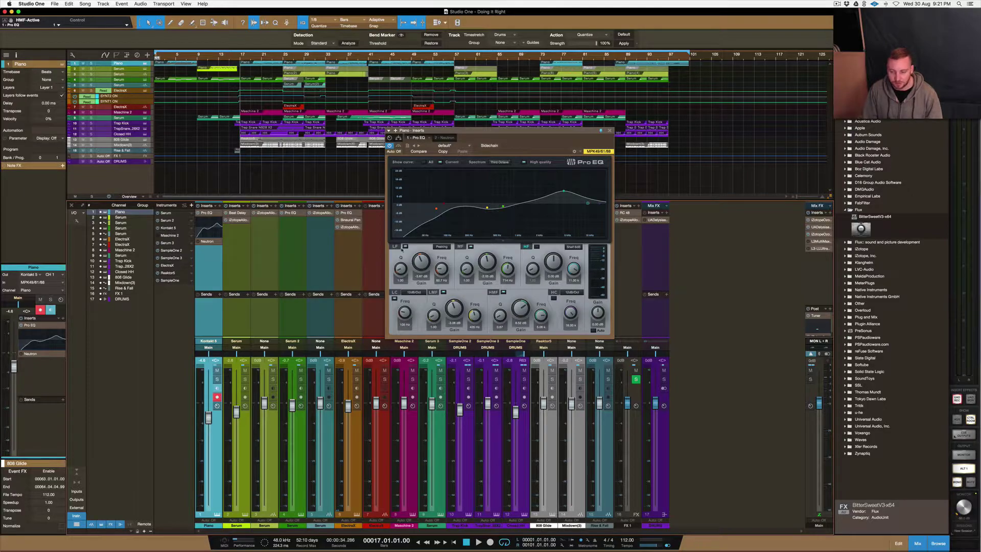
Step: Solo the Piano channel and play the part briefly to view its frequency spectrum in the Pro EQ
left_click(216, 379)
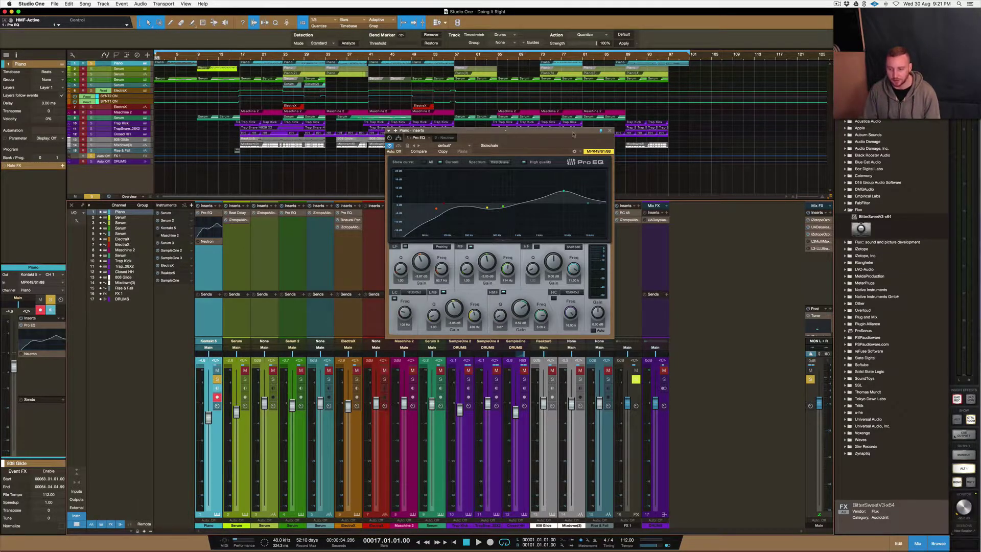
key("space")
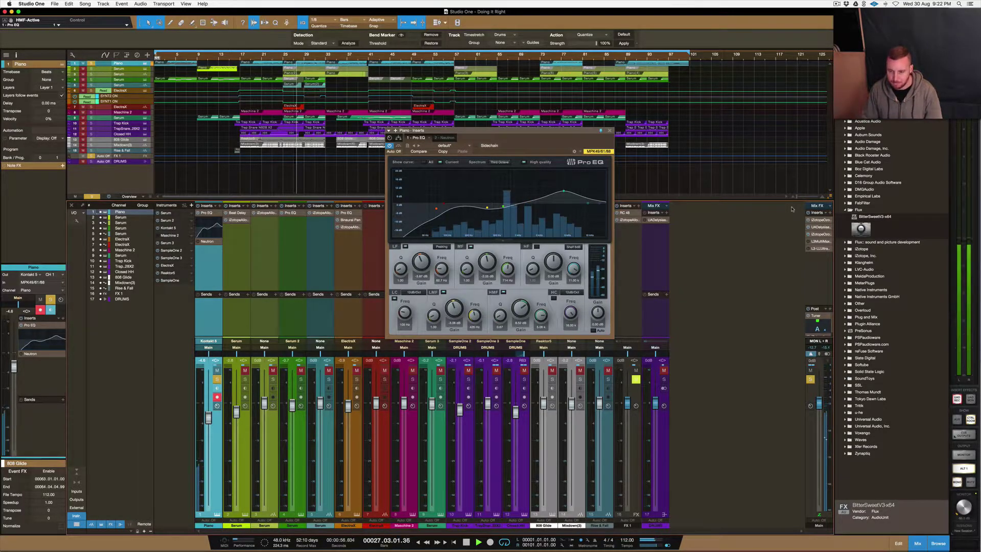
key("space")
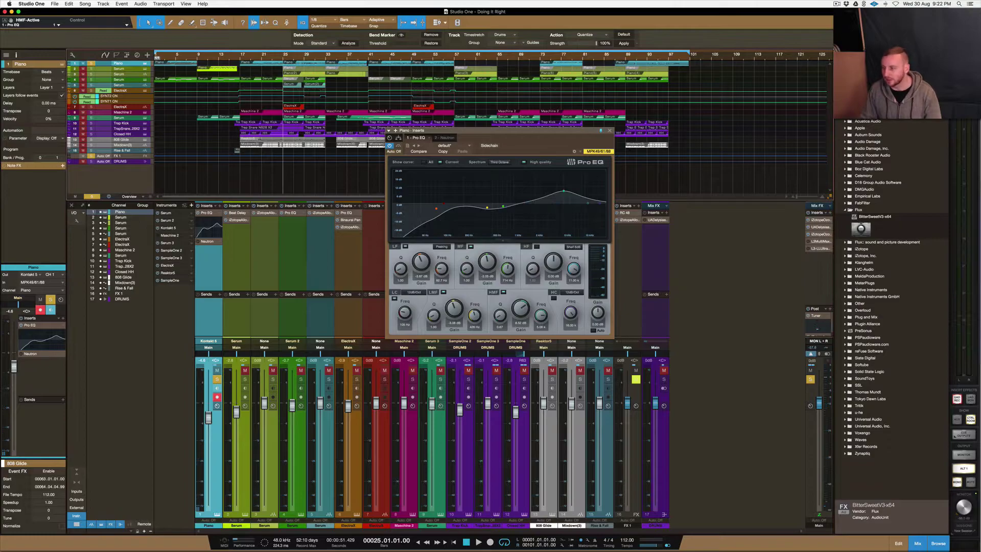
Step: Minimise the Console window and preview the Pro EQ screenshot saved on the desktop, moving the preview over the session
left_click(964, 102)
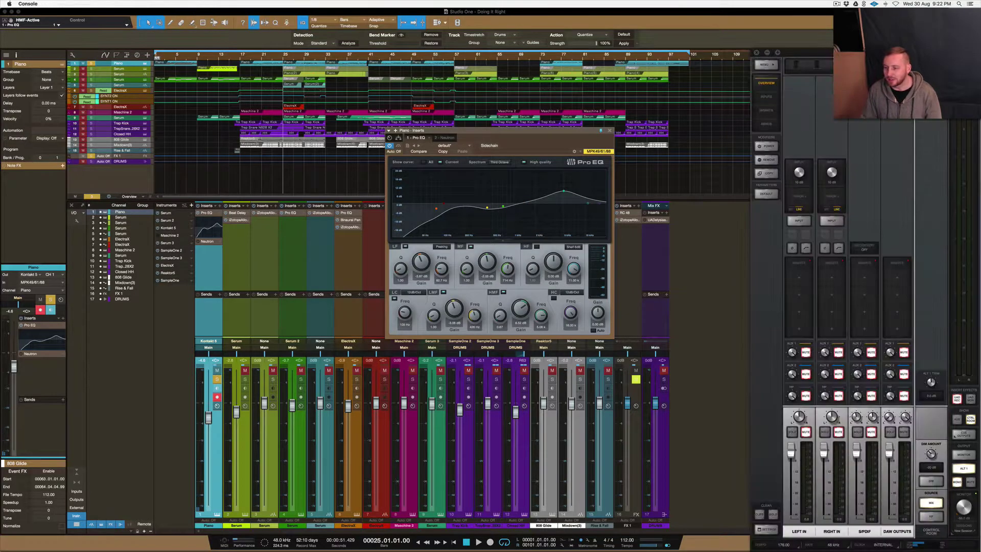
left_click(765, 53)
left_click(973, 276)
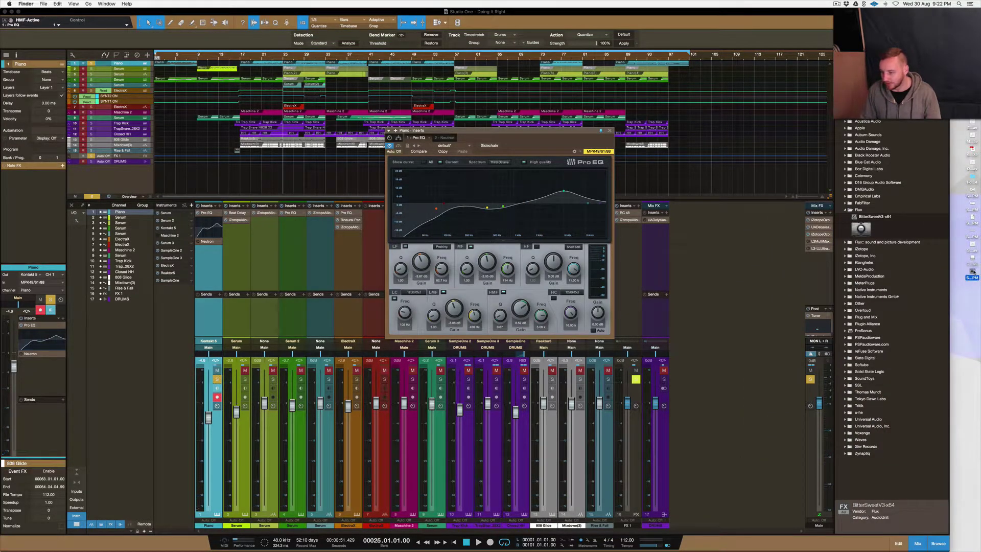
key("space")
left_click_drag(508, 241, 486, 141)
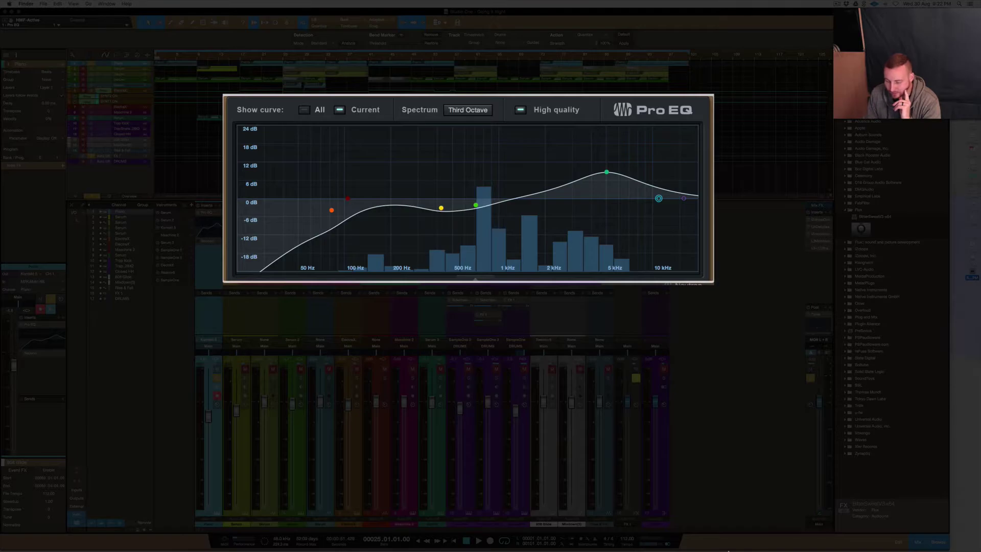
mouse_move(734, 545)
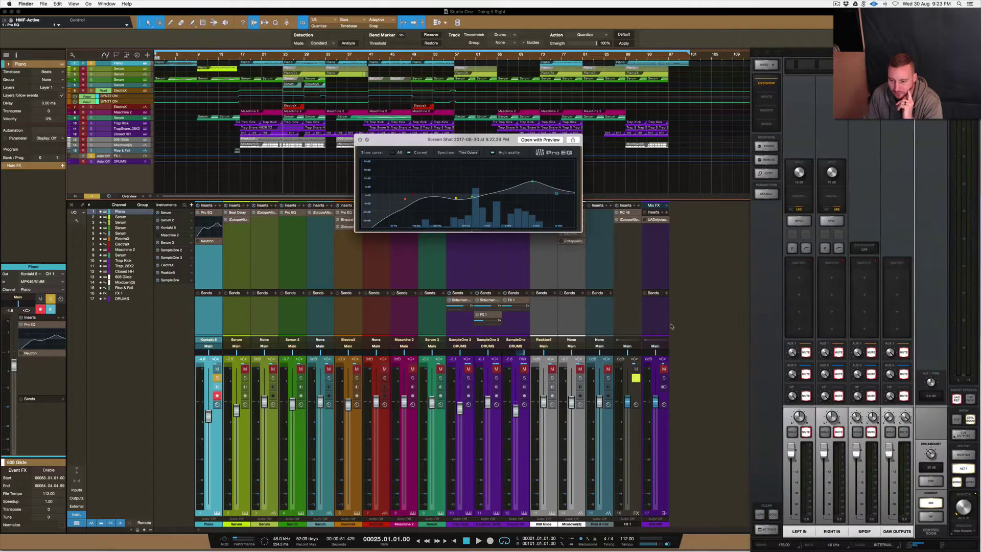
Step: Return to Studio One, minimise the Console window again and reselect the desktop screenshot for a second preview
left_click(671, 325)
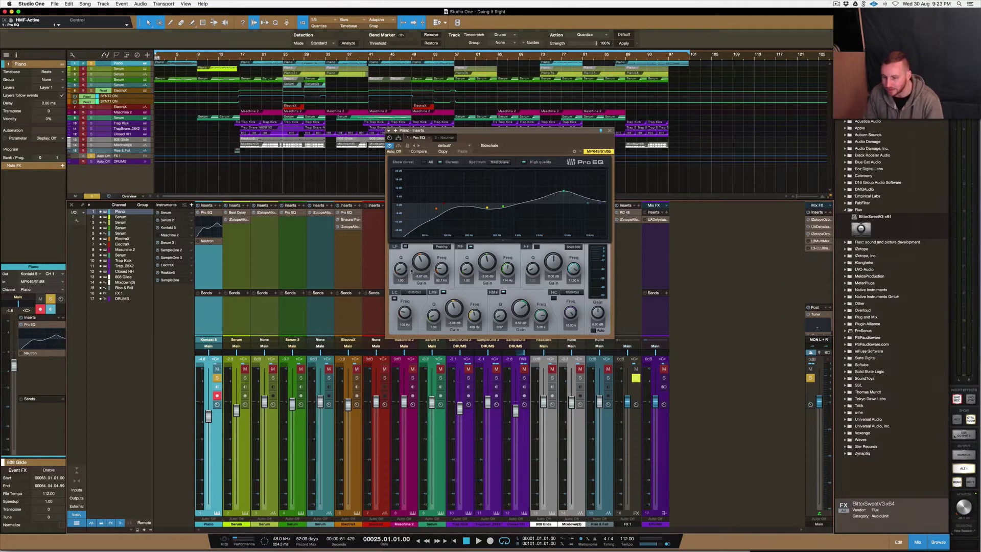
left_click(963, 506)
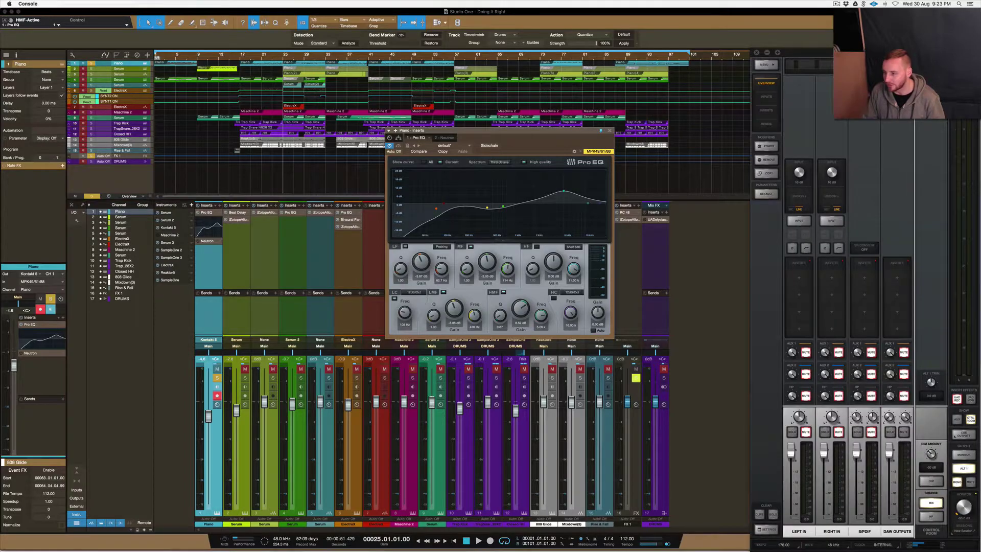
left_click(766, 52)
left_click(970, 274)
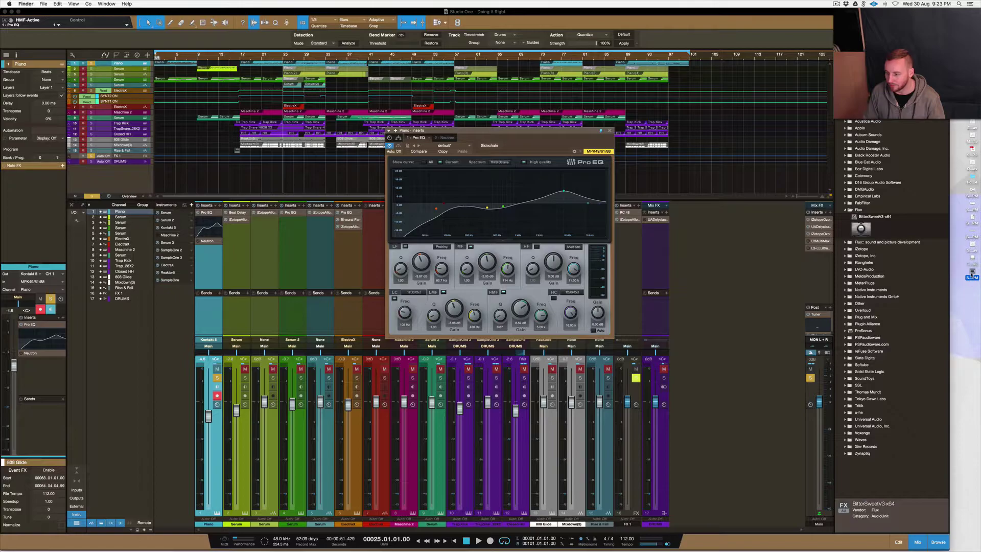
key("space")
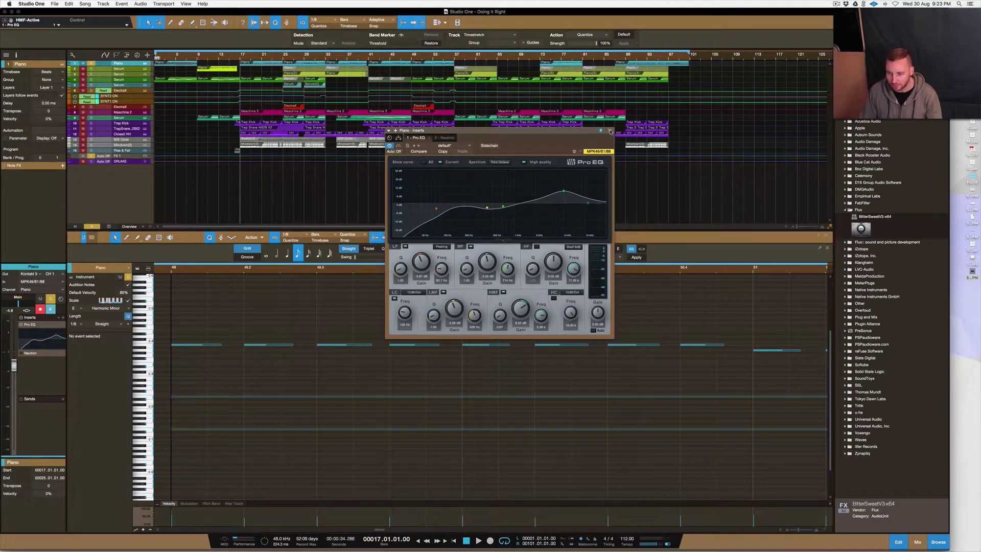
Step: Examine the Piano part in the note editor, including the long E2 and E1 notes at bar 53 and the phrases from bar 17 on
left_click(609, 130)
scroll(465, 379, "down", 5)
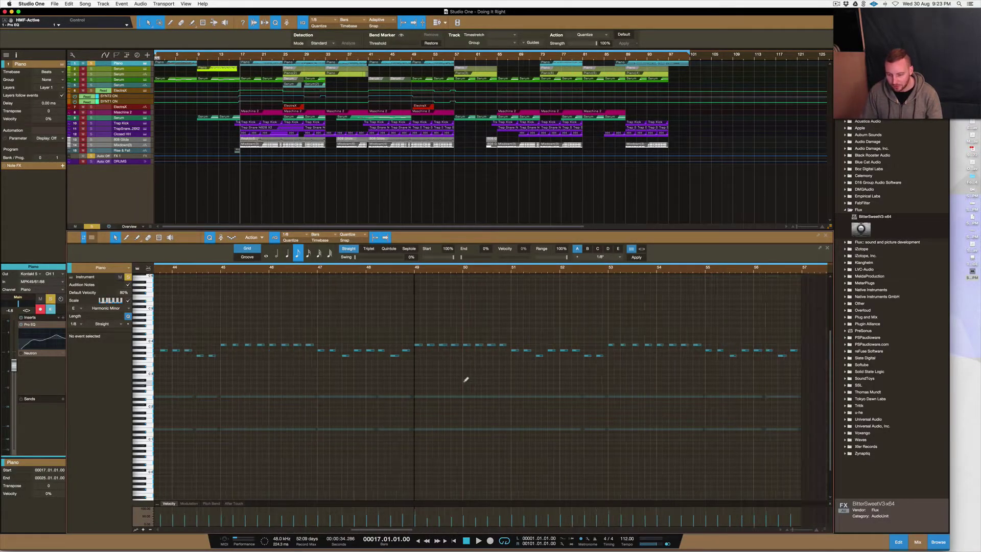
scroll(466, 379, "up", 3)
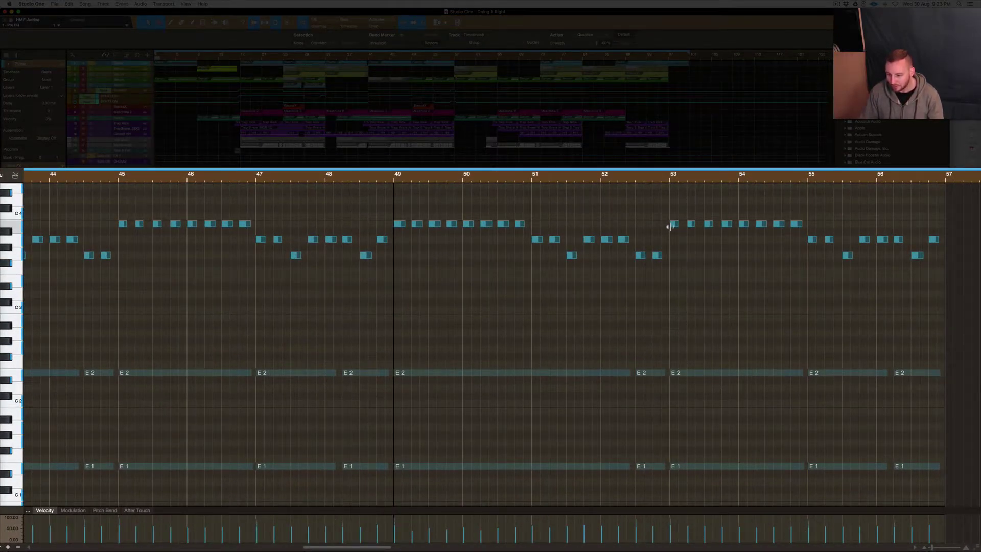
left_click(705, 373)
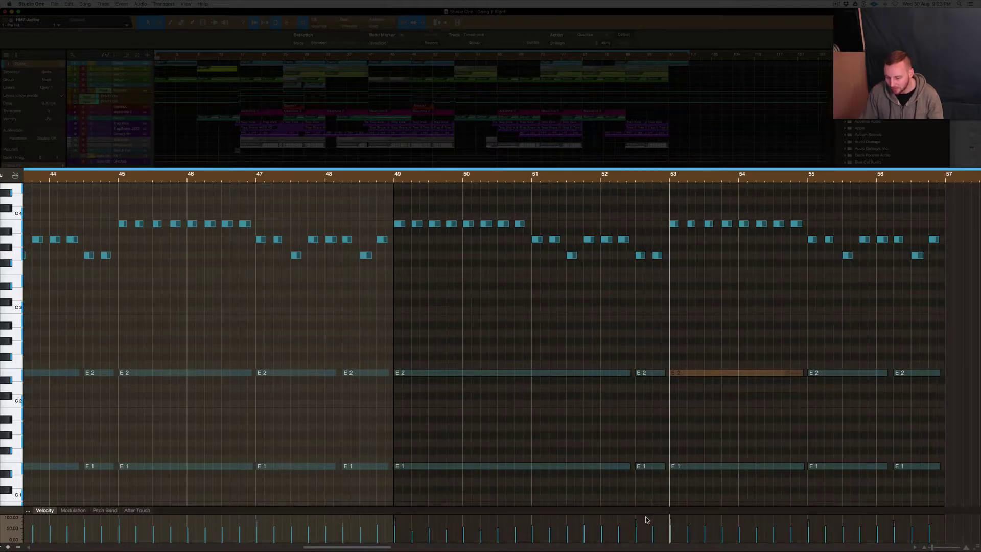
left_click(680, 467)
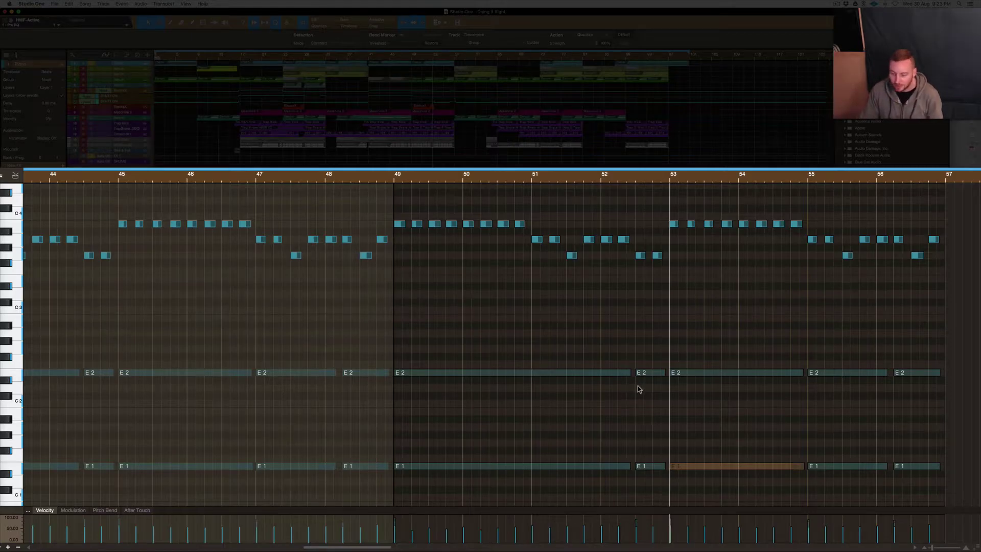
scroll(638, 386, "down", 4)
scroll(642, 384, "down", 2)
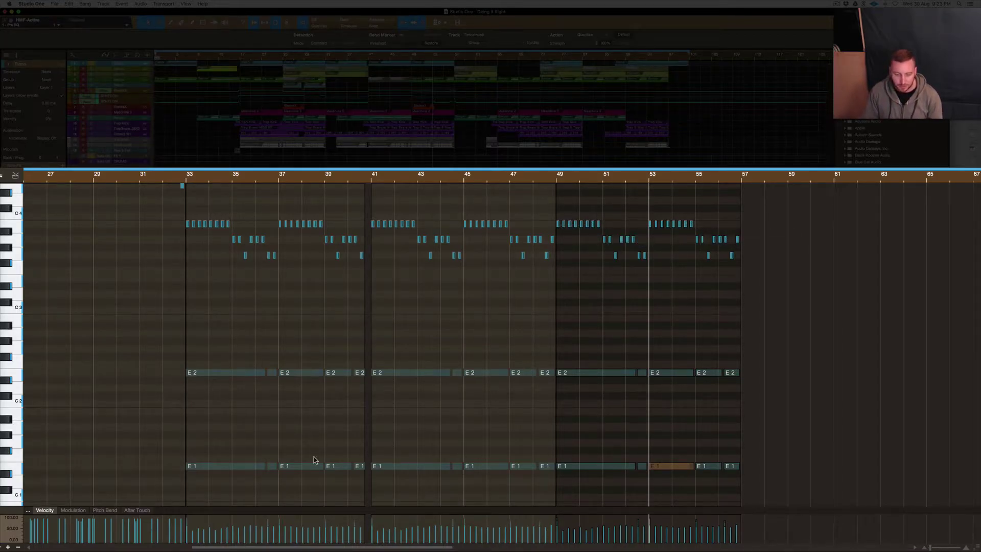
scroll(384, 304, "left", 10)
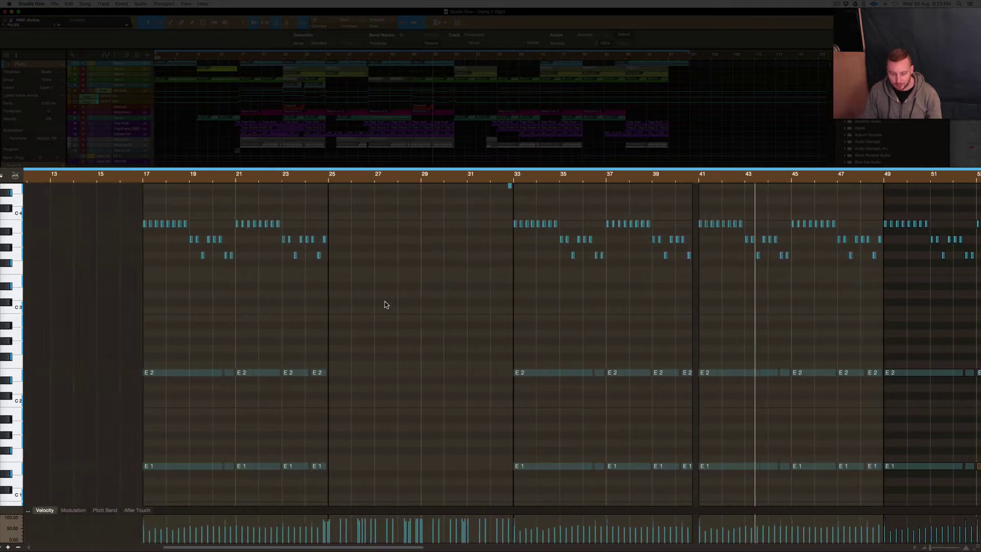
scroll(385, 305, "up", 3)
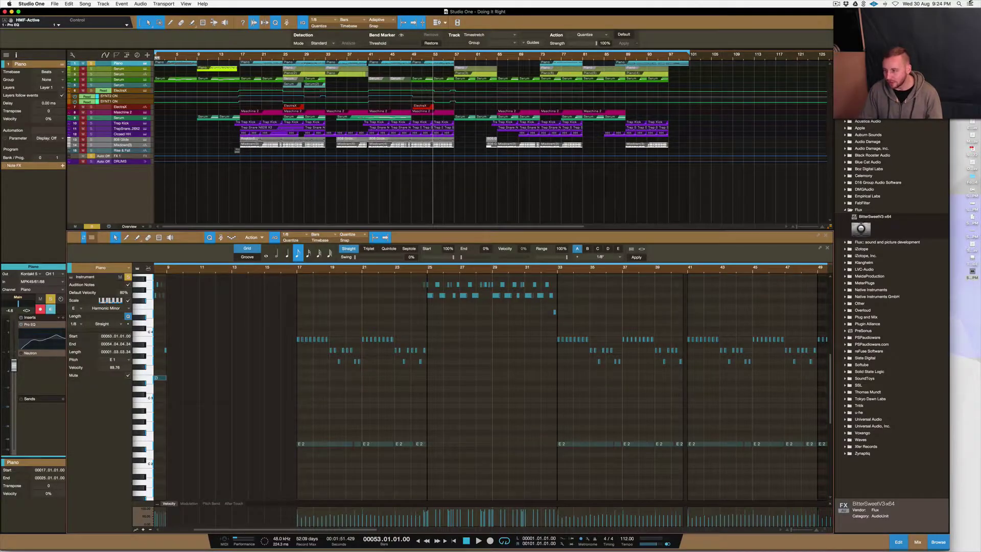
Step: Widen the Studio One window to the full screen width, show the mixer and reopen the Piano channel's Pro EQ
left_click_drag(949, 327, 980, 327)
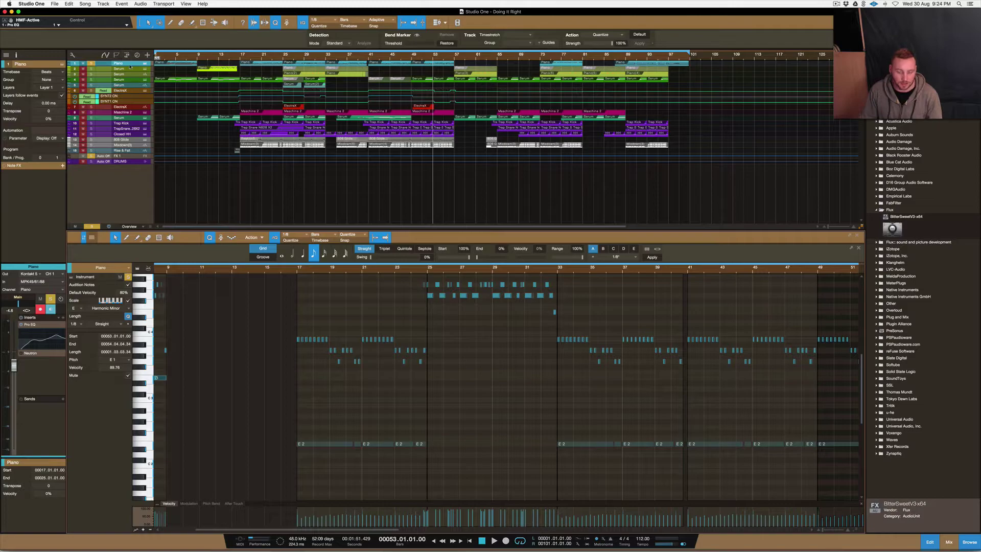
key("F3")
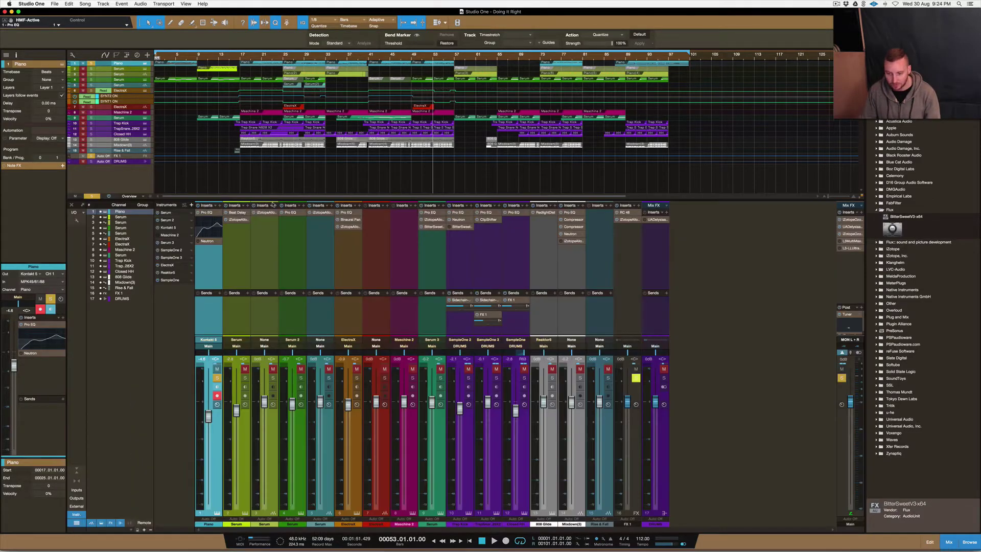
left_click(206, 212)
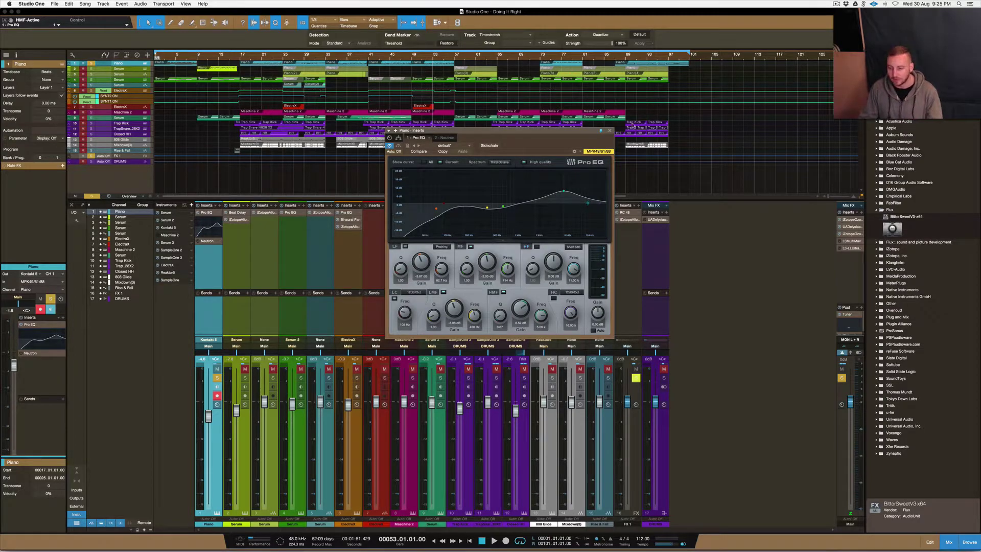
Step: Solo the Mixdown(3) channel alongside Piano and move the playback cursor to bar 25
left_click(611, 131)
left_click(581, 378)
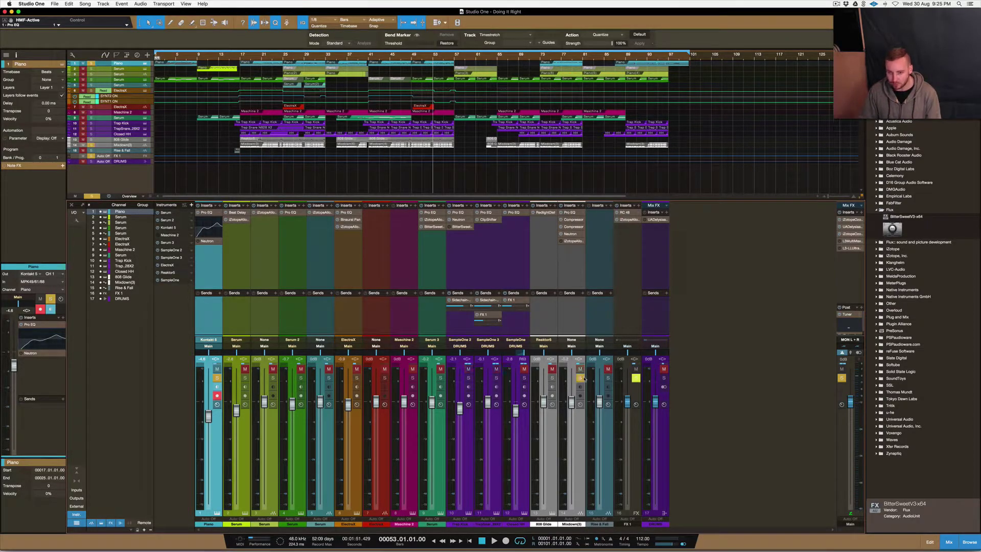
left_click(283, 57)
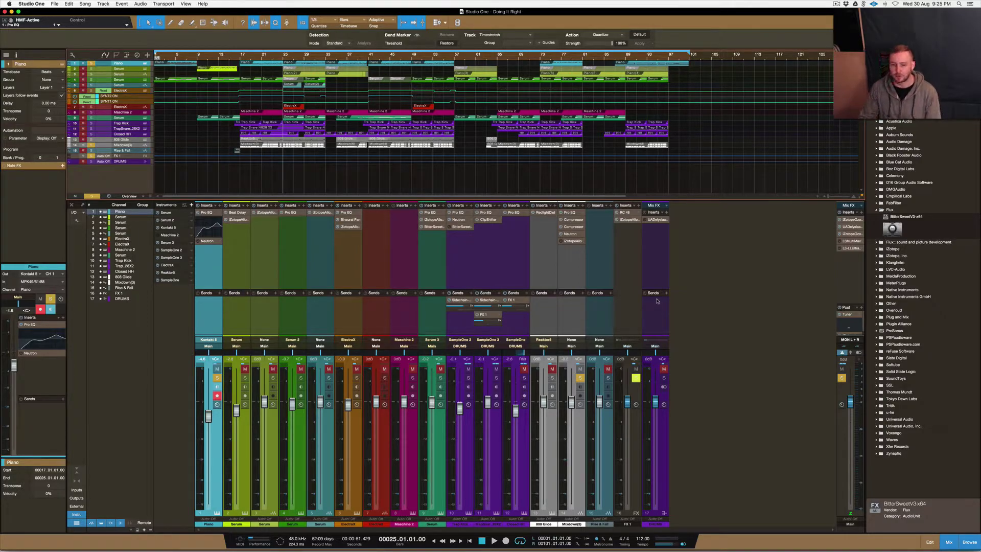
Step: Arrange the Piano and Mixdown(3) Pro EQ windows side by side and play both channels from bar 25 to compare their spectra
left_click(212, 213)
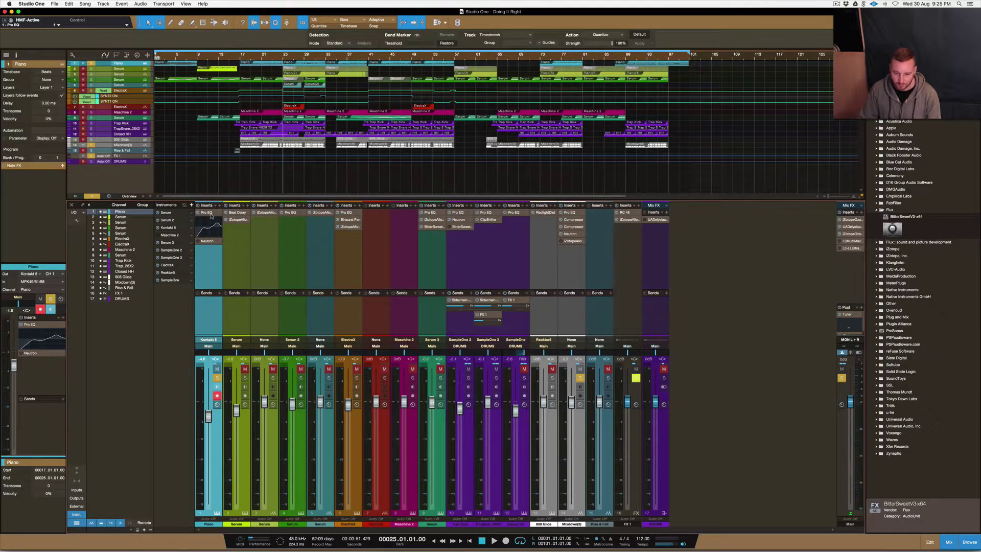
left_click_drag(543, 131, 276, 113)
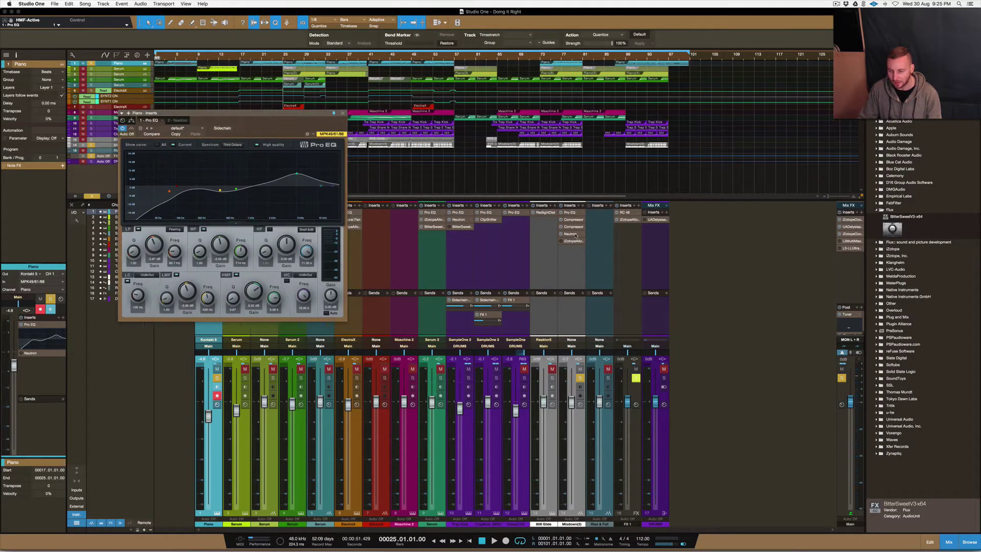
left_click(570, 213)
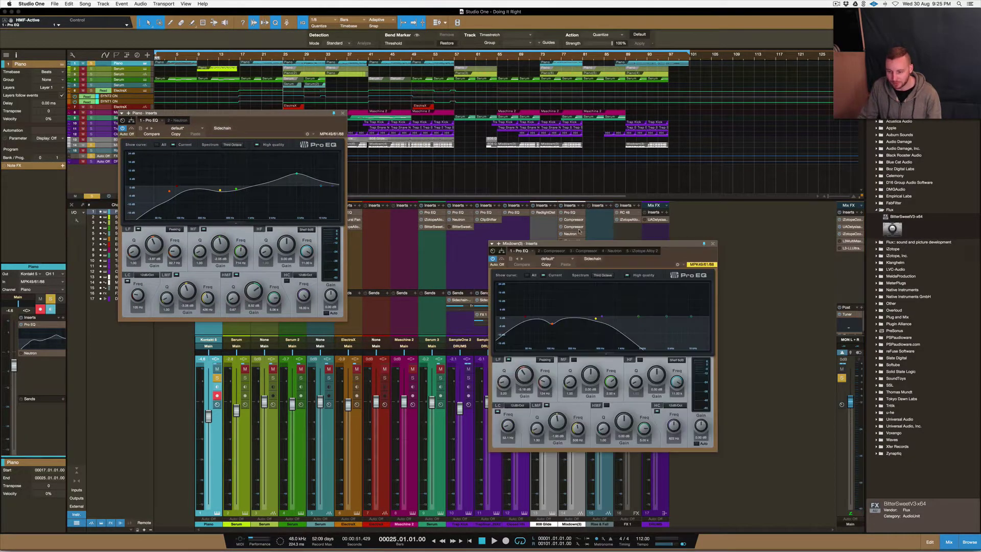
left_click_drag(515, 241, 454, 110)
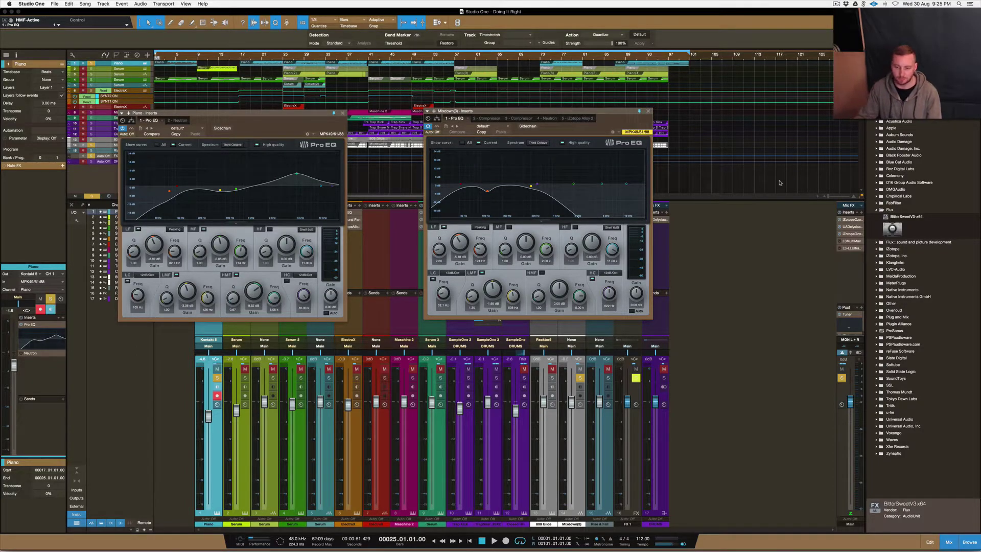
key("space")
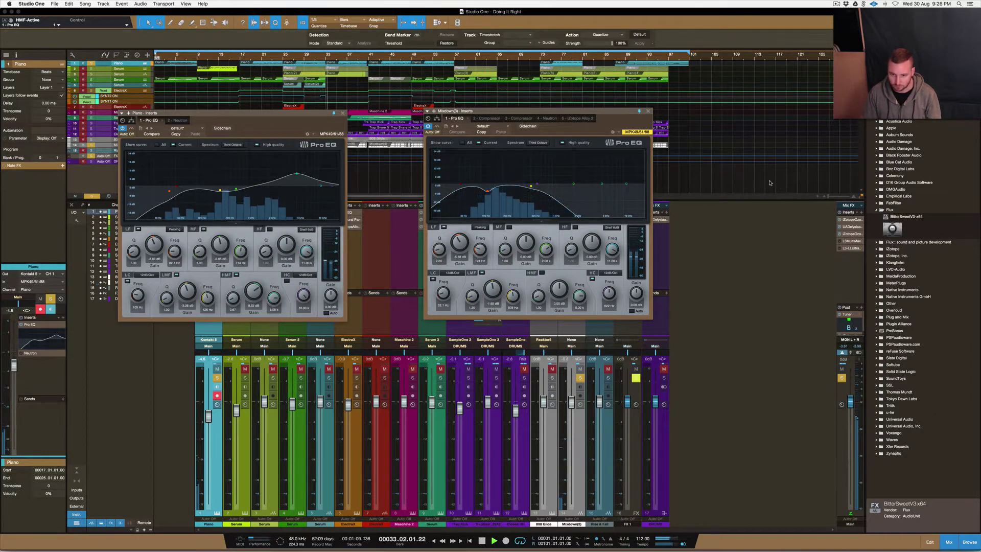
key("space")
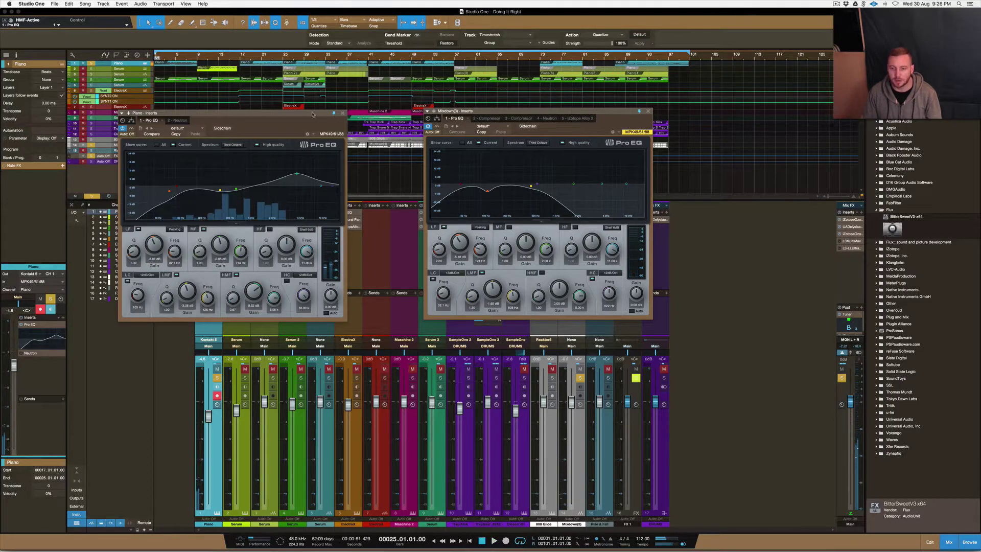
Step: Place the Piano Pro EQ window against the Mixdown(3) one, bypass both EQs and play from bar 25 to hear the unprocessed sound
left_click(276, 115)
left_click_drag(277, 115, 353, 112)
left_click(428, 126)
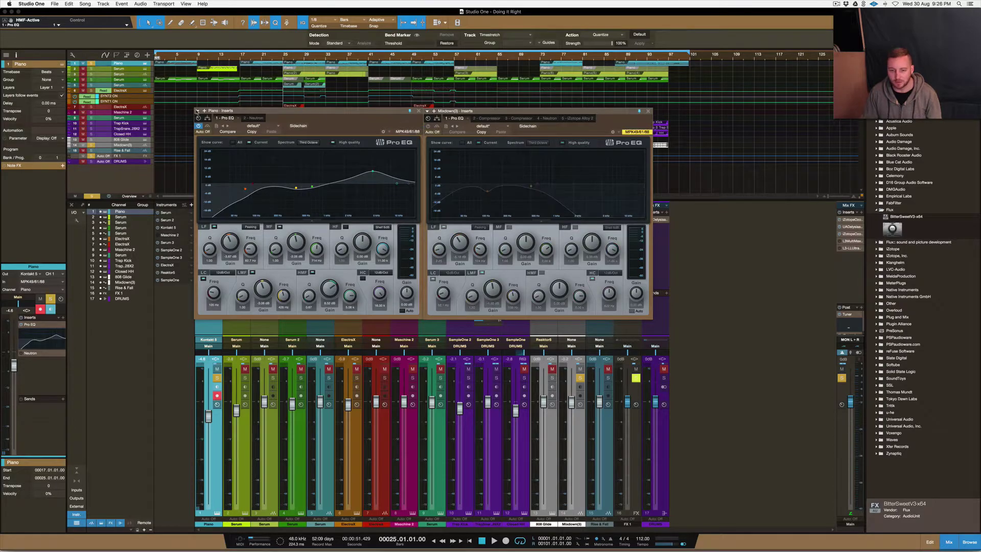
left_click(198, 125)
key("space")
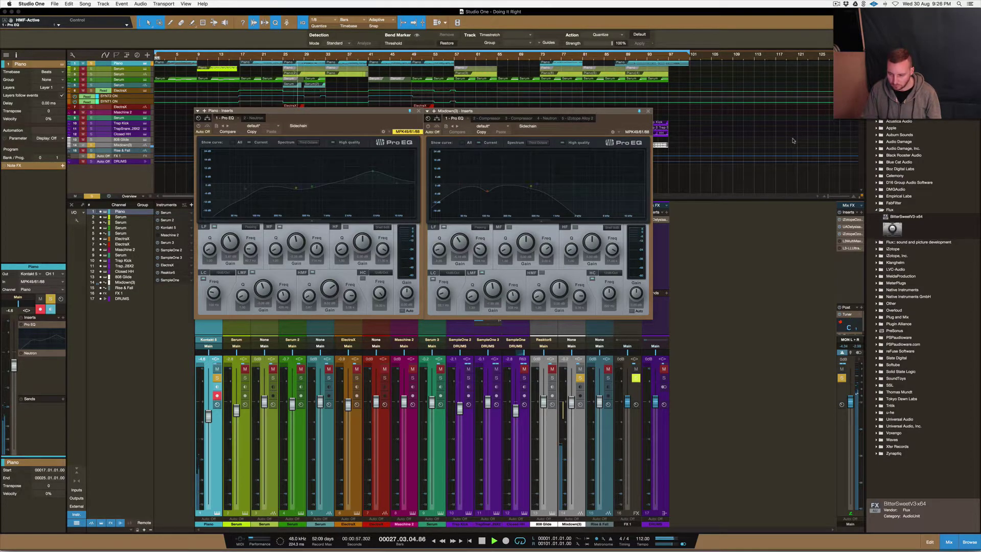
Step: Re-enable the Mixdown(3) and Piano Pro EQs during playback to compare the sound, and close both EQ windows after stopping
left_click(428, 126)
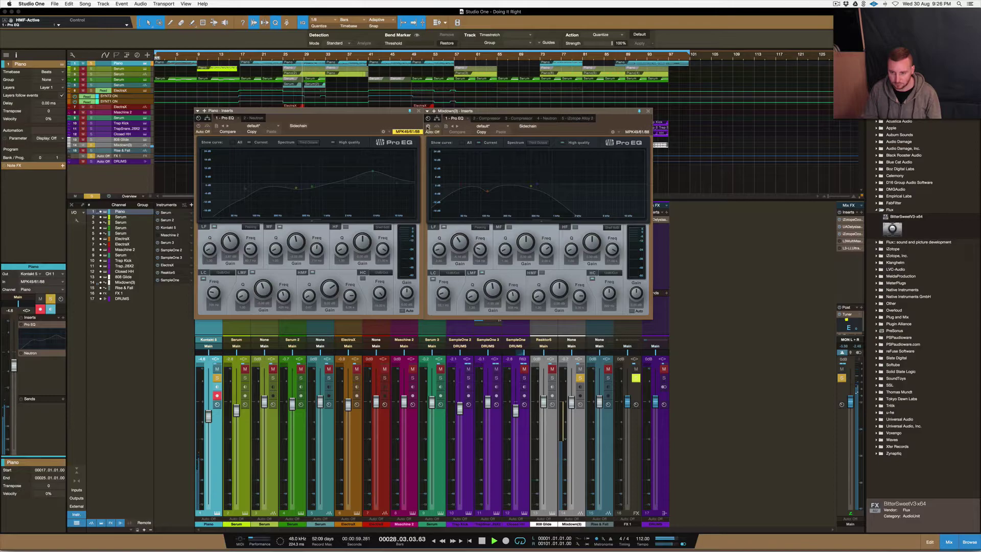
left_click(198, 127)
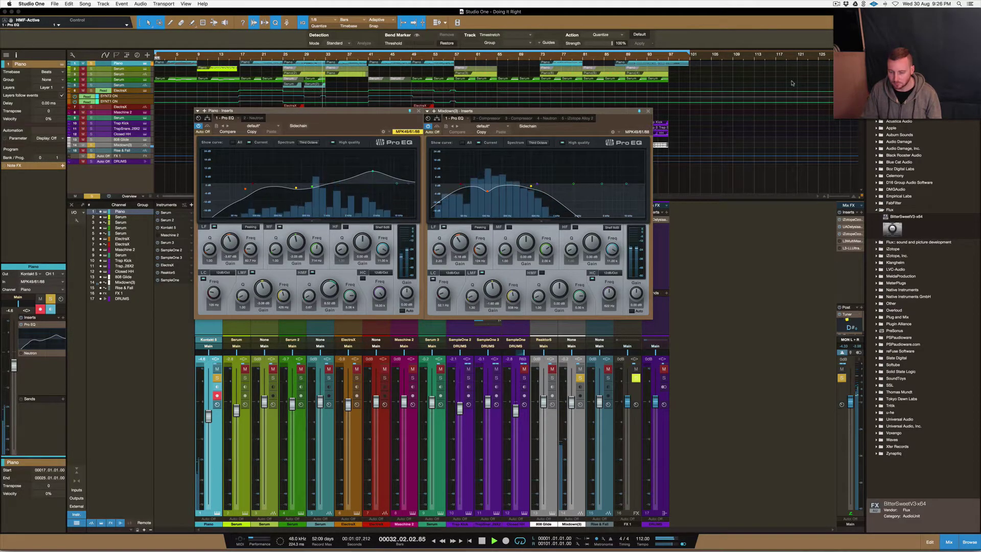
key("space")
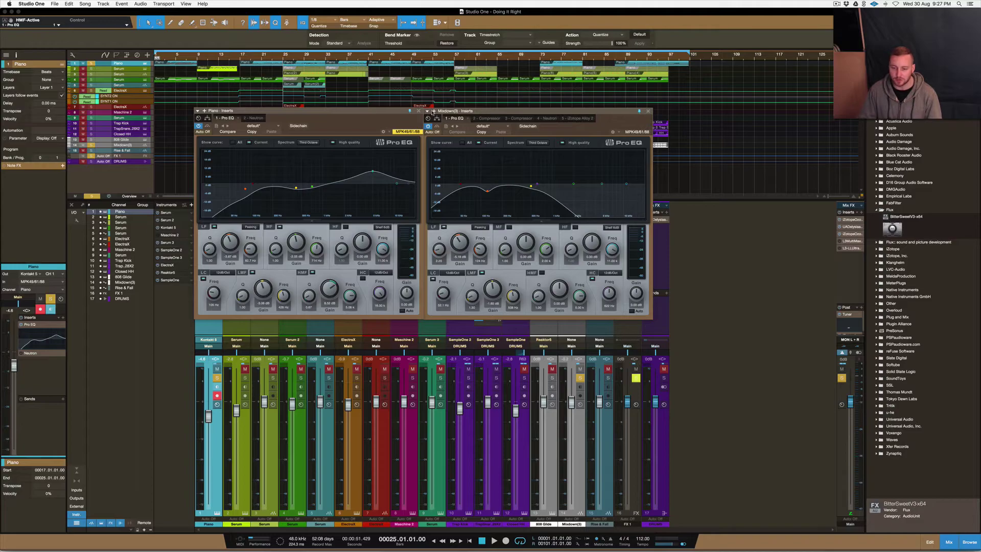
left_click(419, 111)
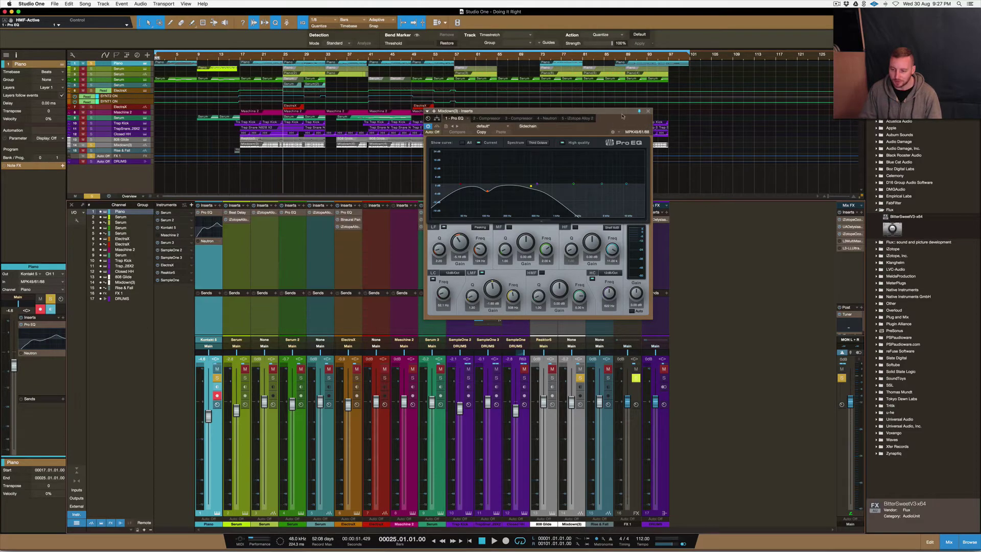
left_click(648, 112)
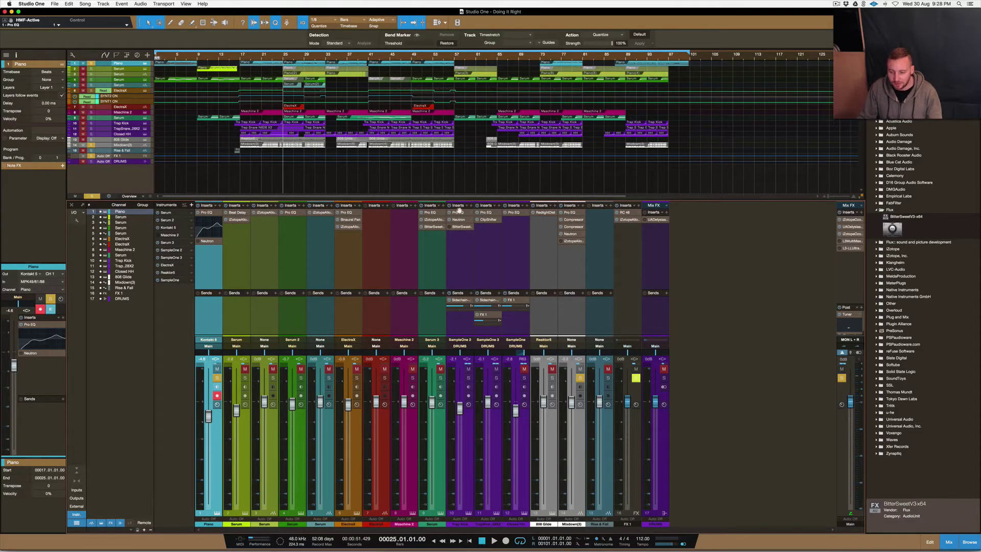
Step: Open the Pro EQs of the Trap Snare and Trap Kick channels and arrange them side by side, with the kick's first
left_click(486, 213)
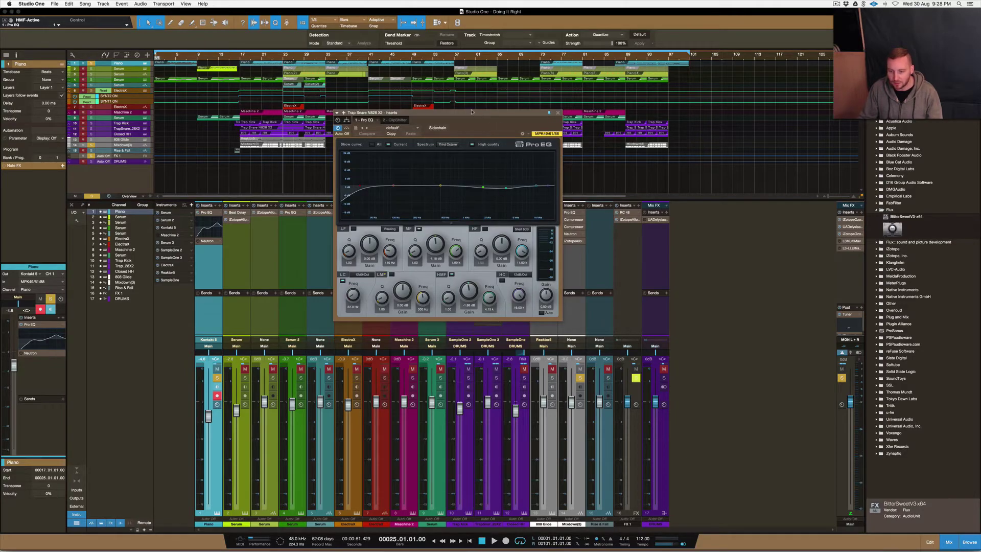
left_click_drag(472, 113, 708, 102)
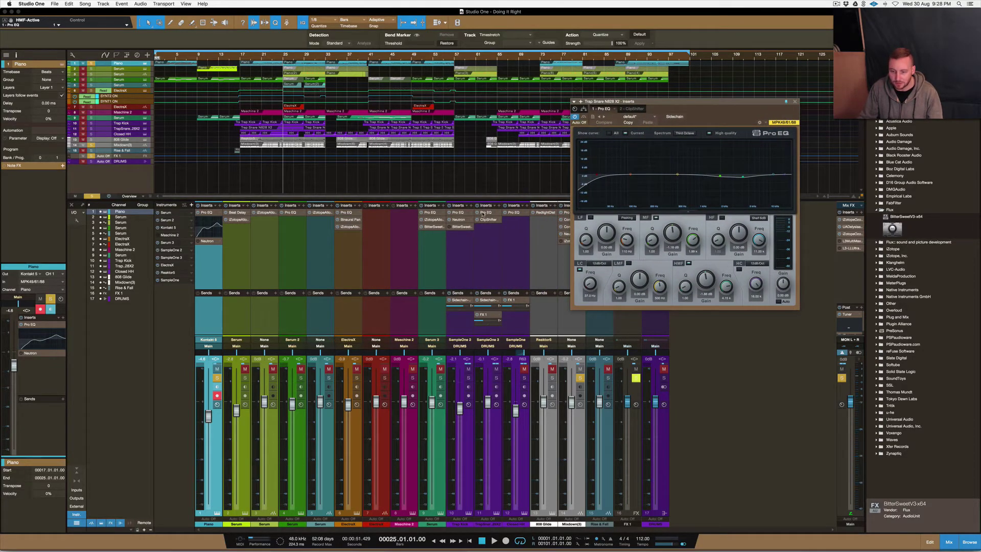
left_click(462, 212)
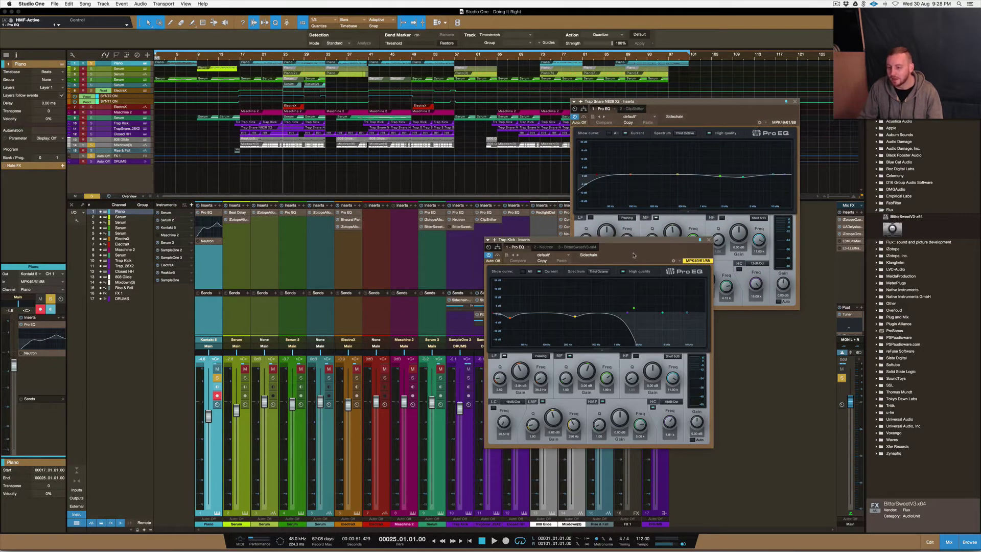
left_click_drag(631, 242, 438, 99)
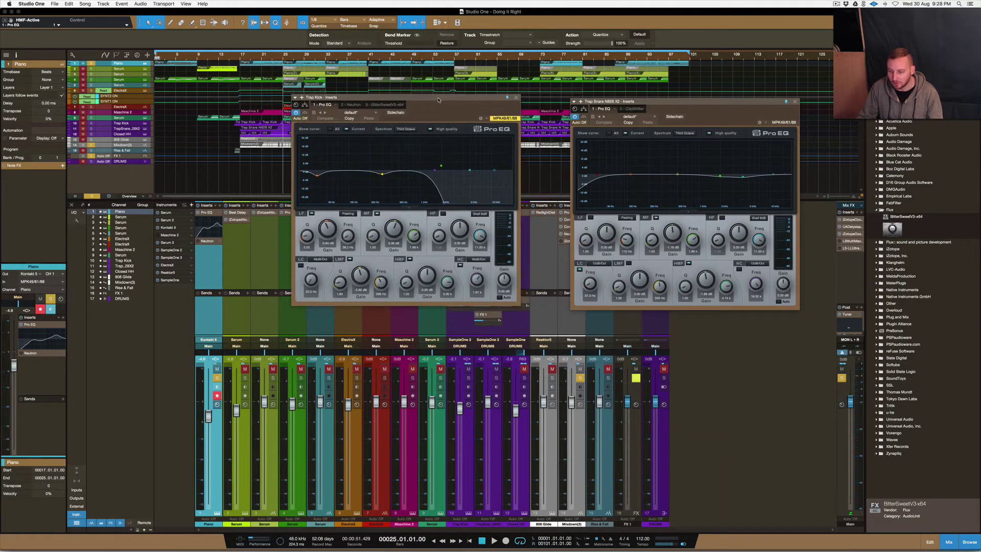
left_click_drag(666, 104, 616, 100)
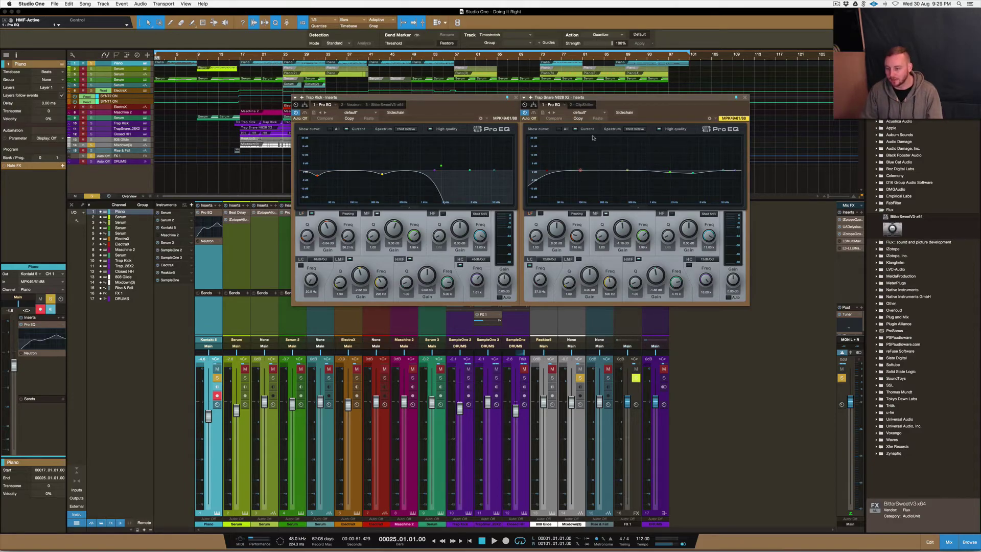
Step: Inspect the two upper-frequency band points on the Trap Snare's Pro EQ curve, and close the kick and snare EQ windows
left_click_drag(693, 172, 693, 174)
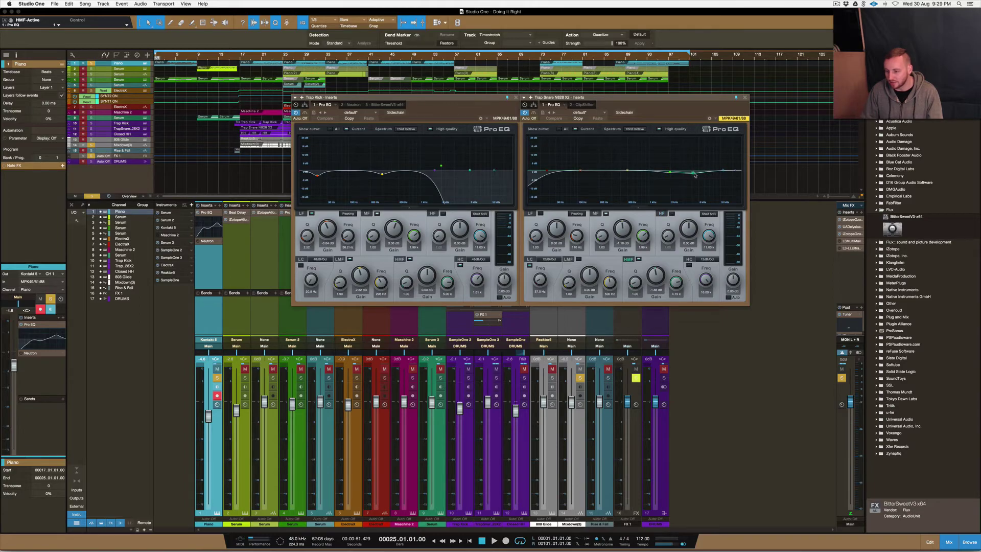
left_click(671, 172)
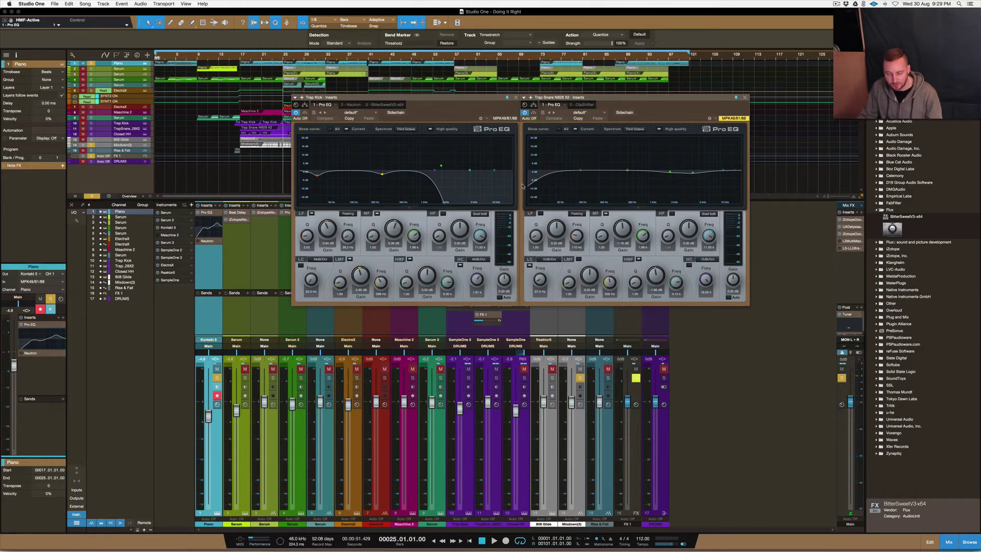
left_click(517, 97)
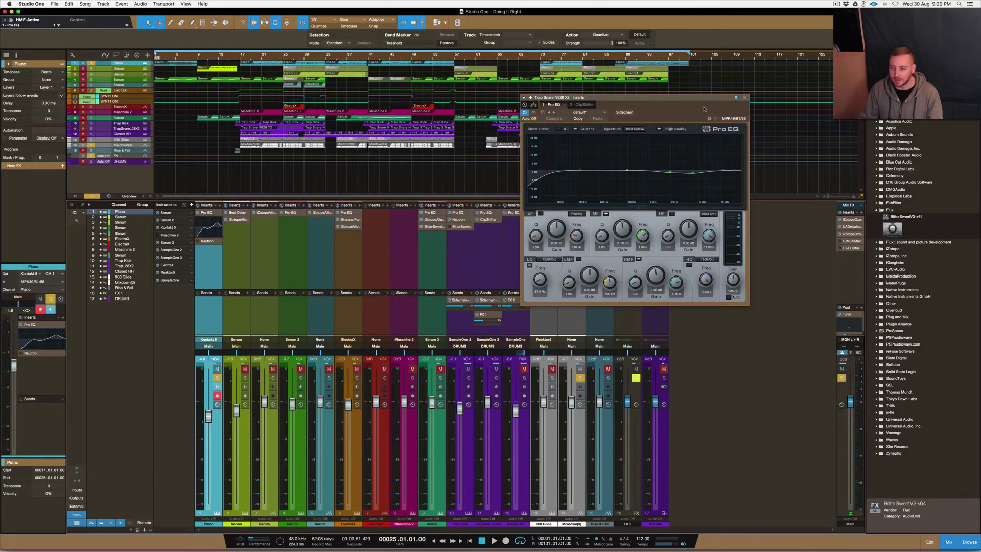
left_click(744, 97)
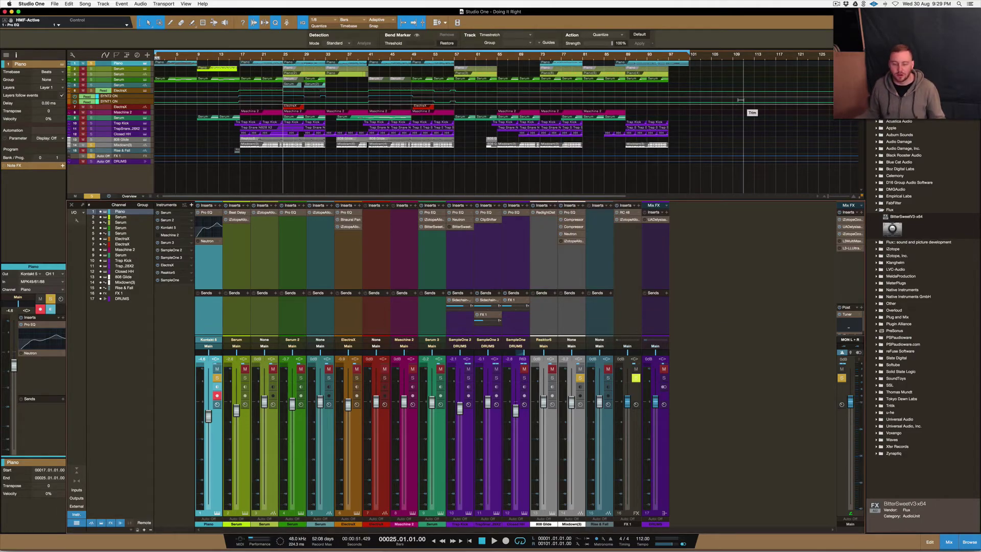